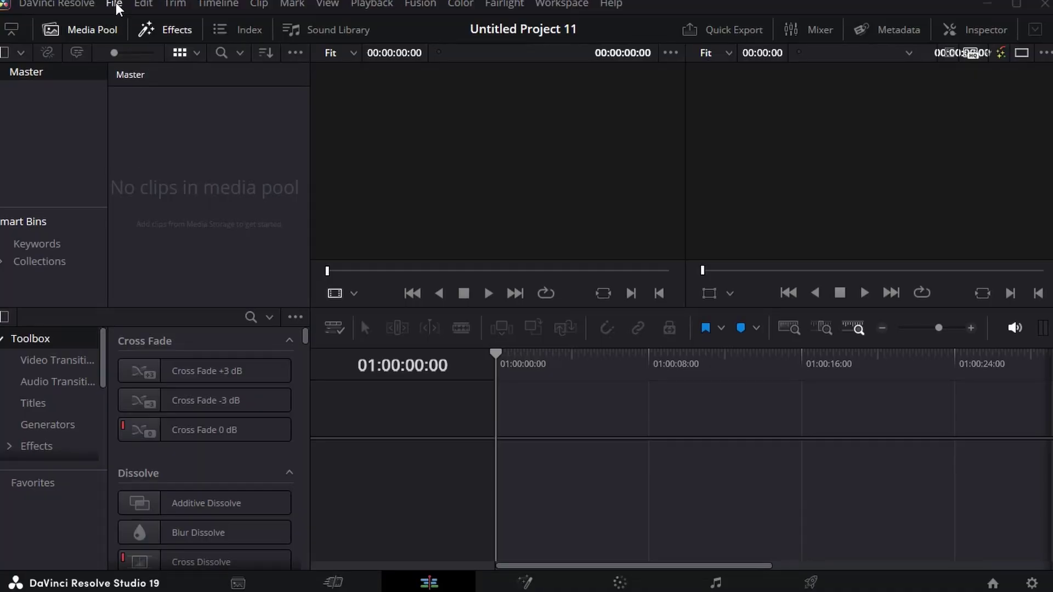
# Import the Snorkelling clips GH012870.MP4, GH012871.MP4 and GH012872.MP4 into the media pool and preview GH012870.MP4 in the source viewer
pyautogui.click(115, 6)
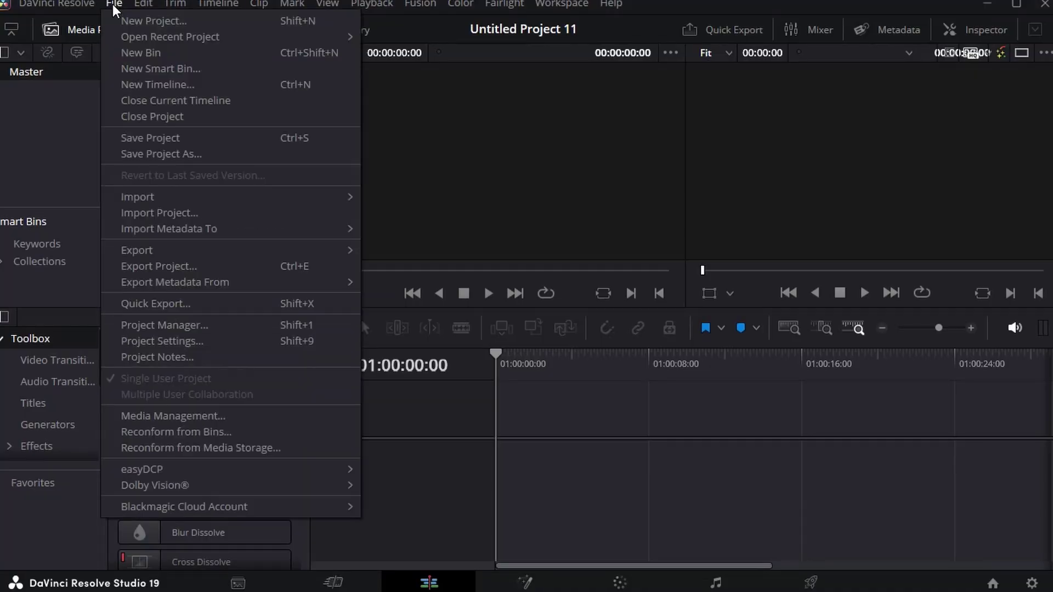
pyautogui.moveTo(165, 200)
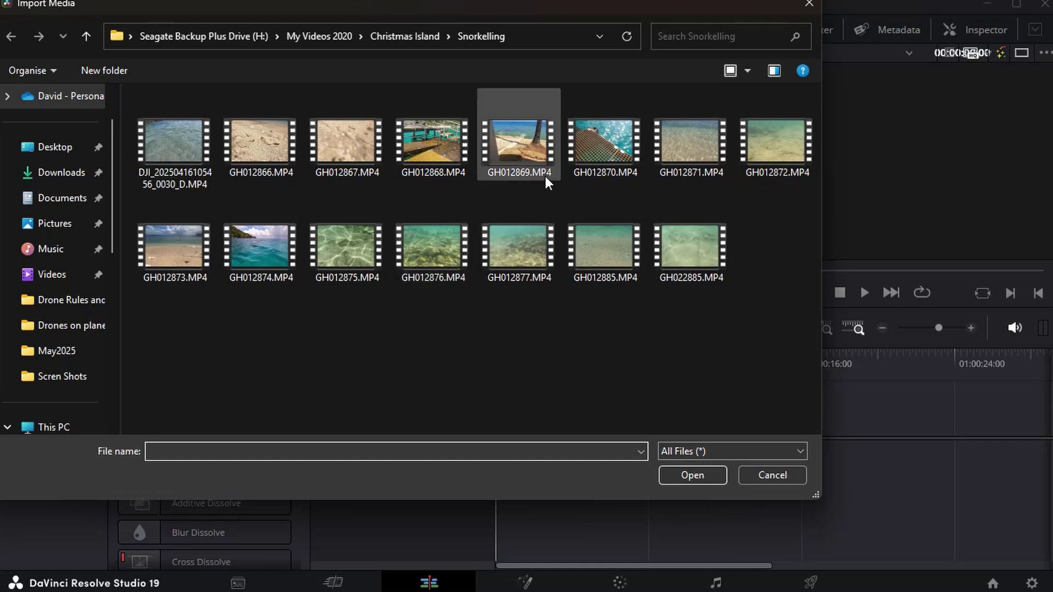
pyautogui.click(613, 137)
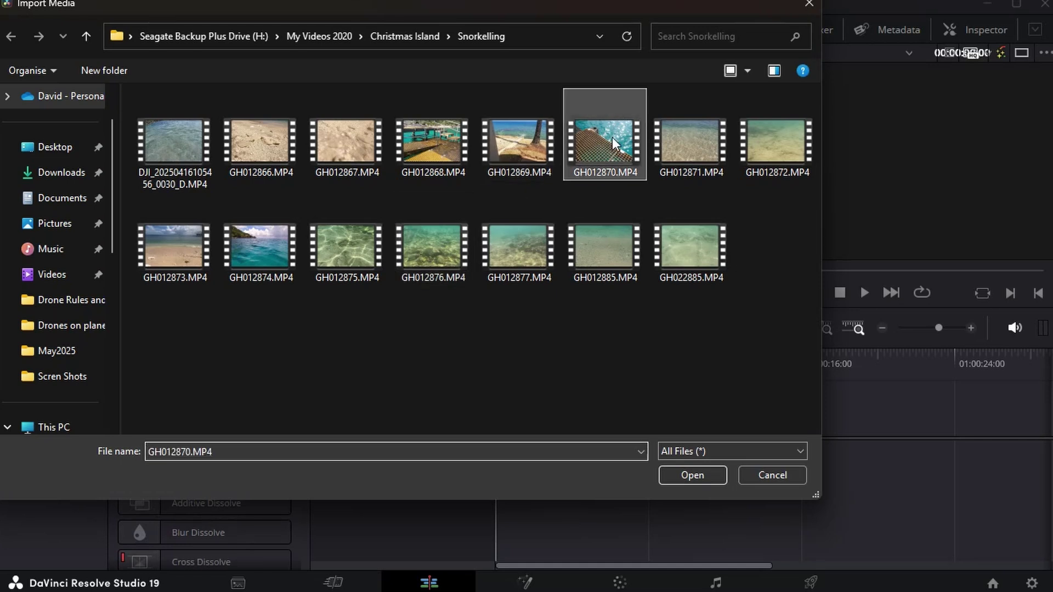
pyautogui.keyDown('ctrl'); pyautogui.click(686, 139); pyautogui.keyUp('ctrl')
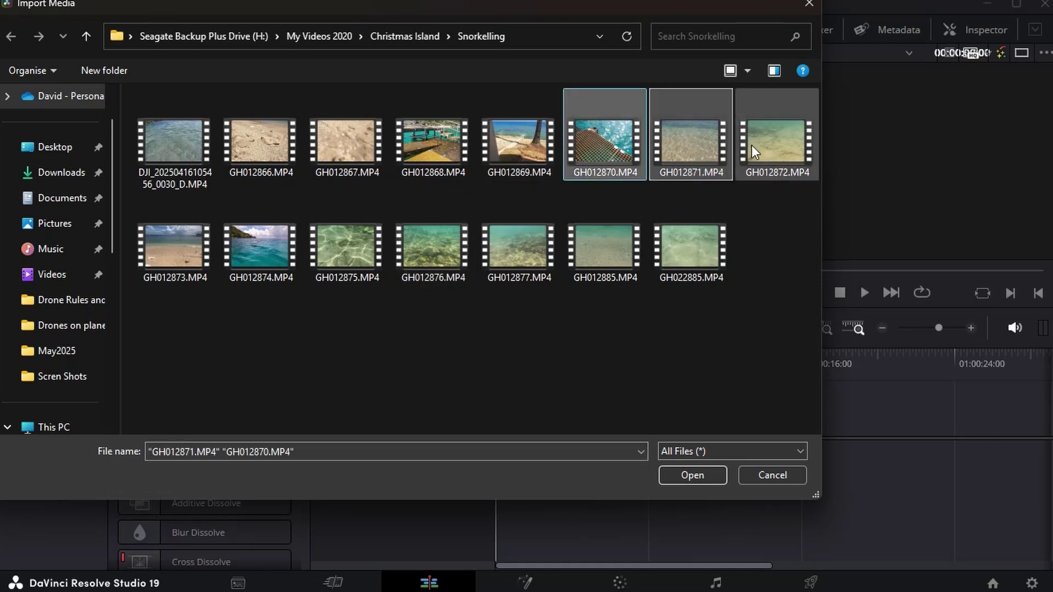
pyautogui.keyDown('ctrl'); pyautogui.click(762, 146); pyautogui.keyUp('ctrl')
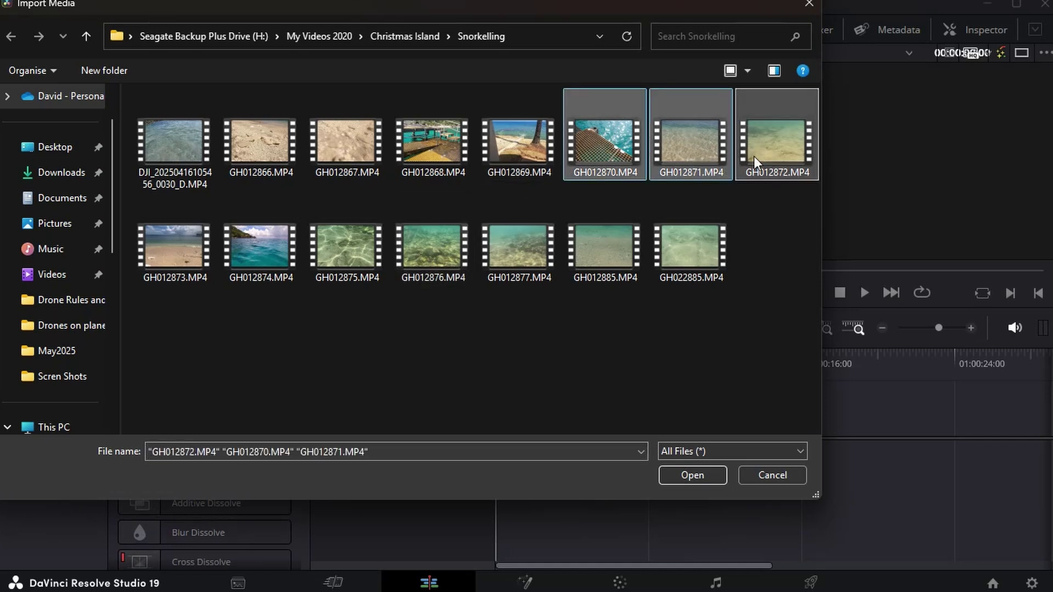
pyautogui.click(693, 475)
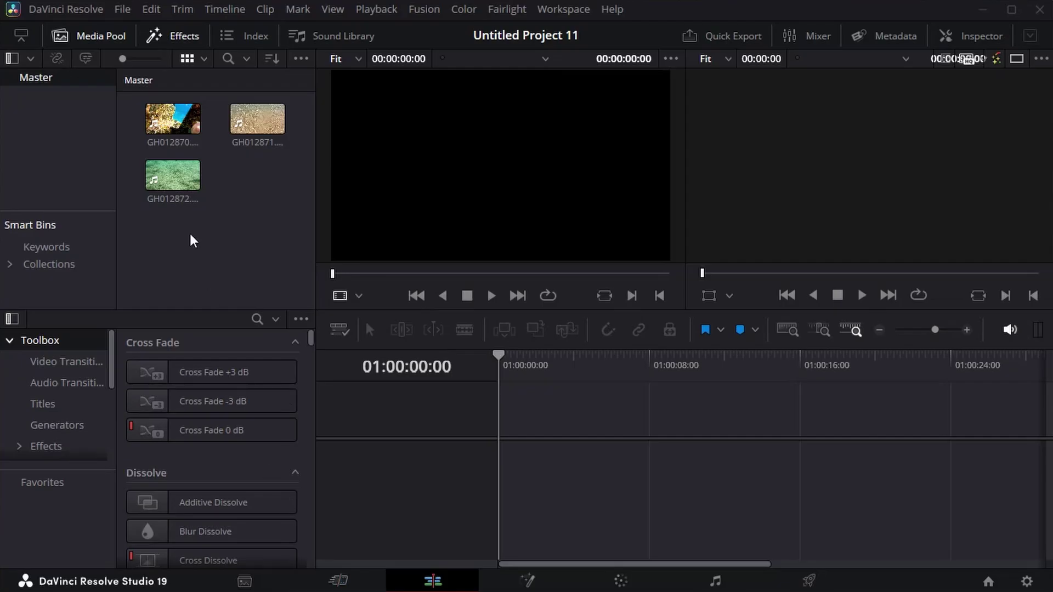
pyautogui.click(174, 119)
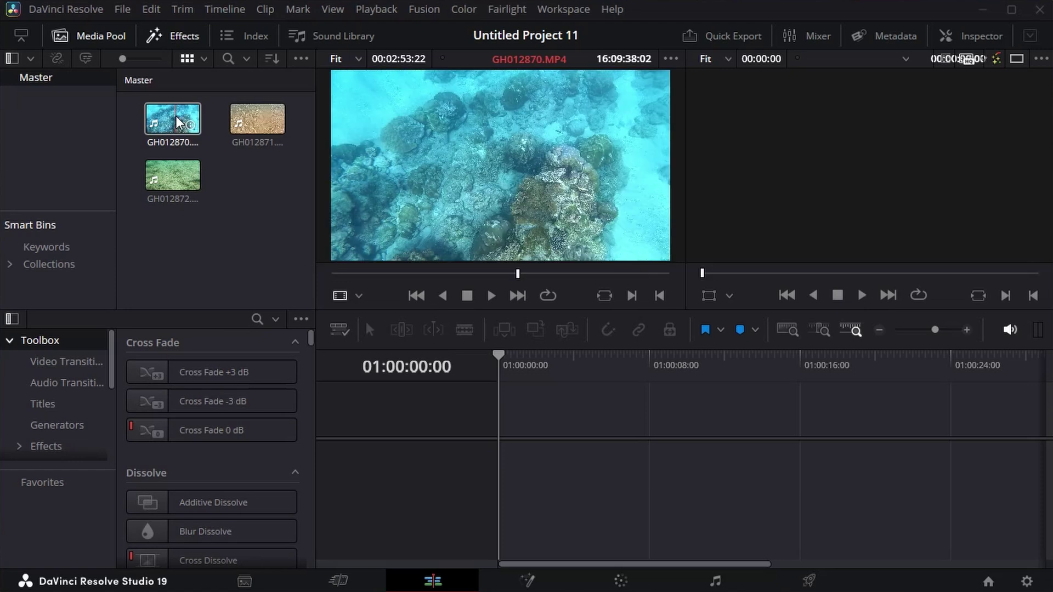
pyautogui.click(177, 121)
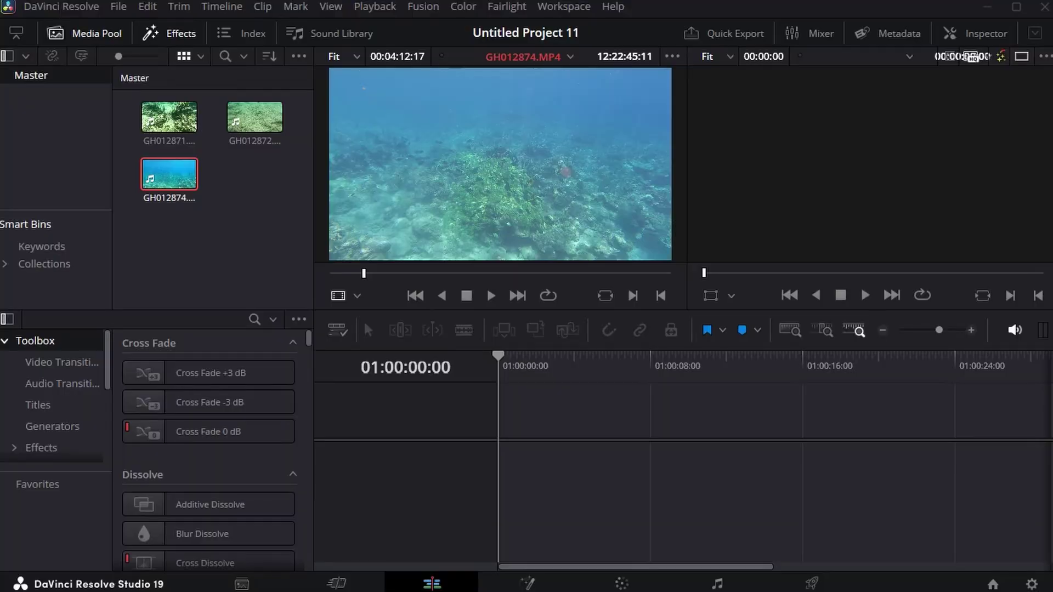
# Mark the GH012874.MP4 section from 12:22:54:15 to 12:23:07:16 and append it to the timeline
pyautogui.click(491, 296)
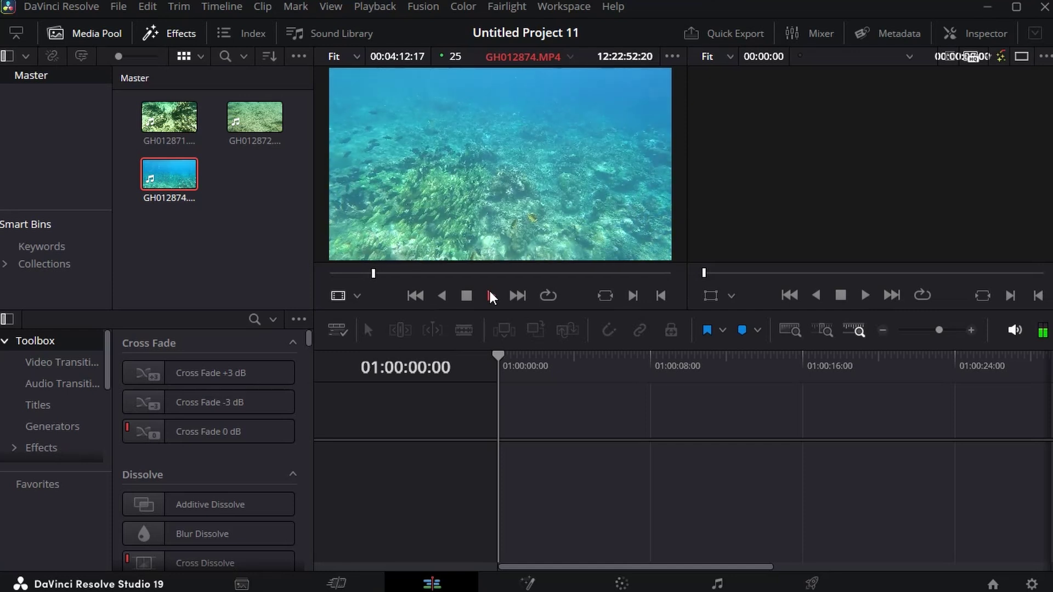
pyautogui.click(464, 298)
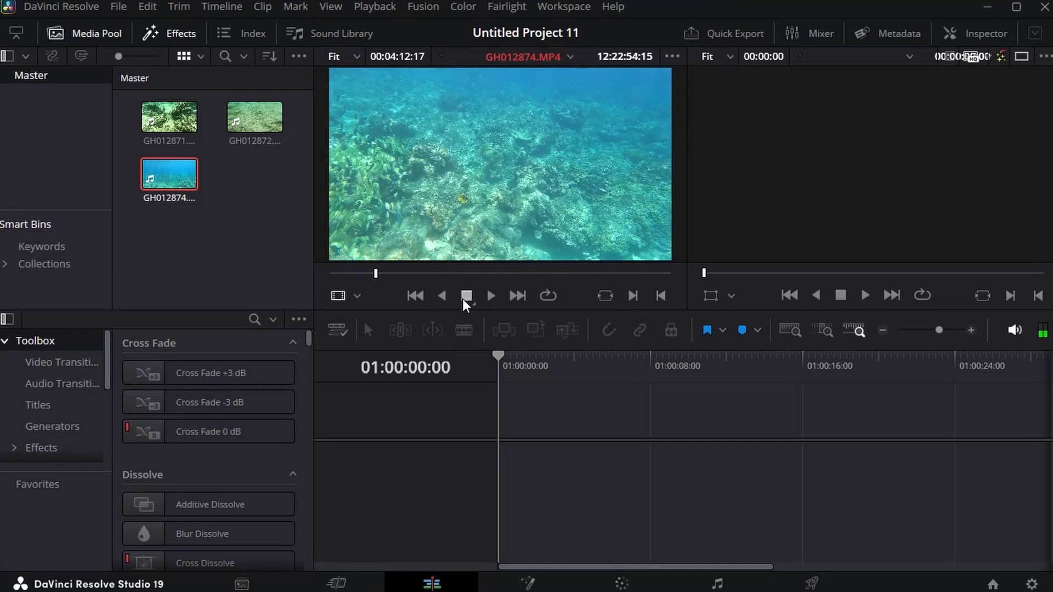
pyautogui.press('i')
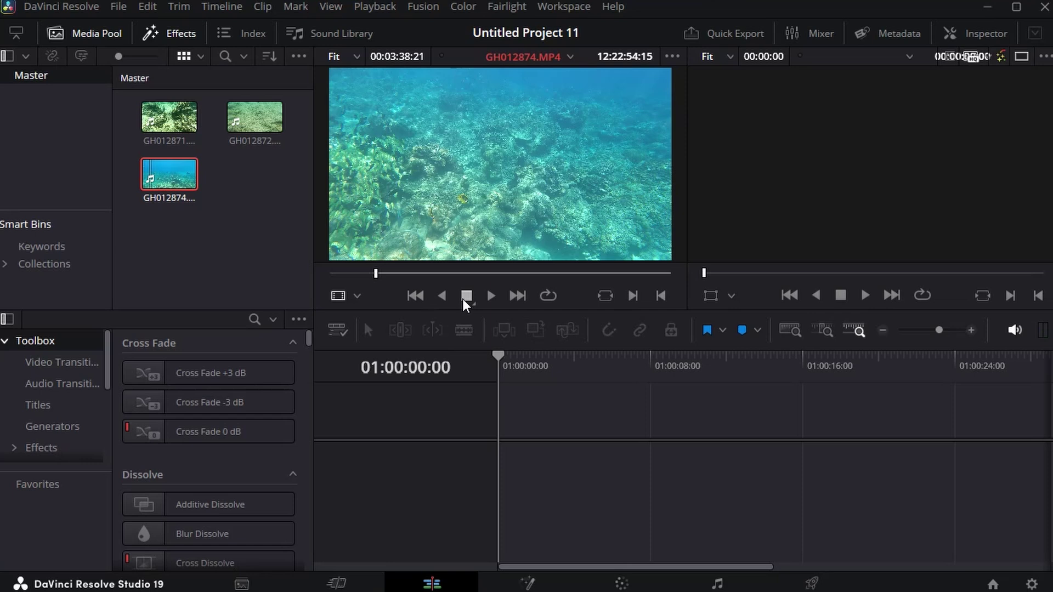
pyautogui.click(495, 295)
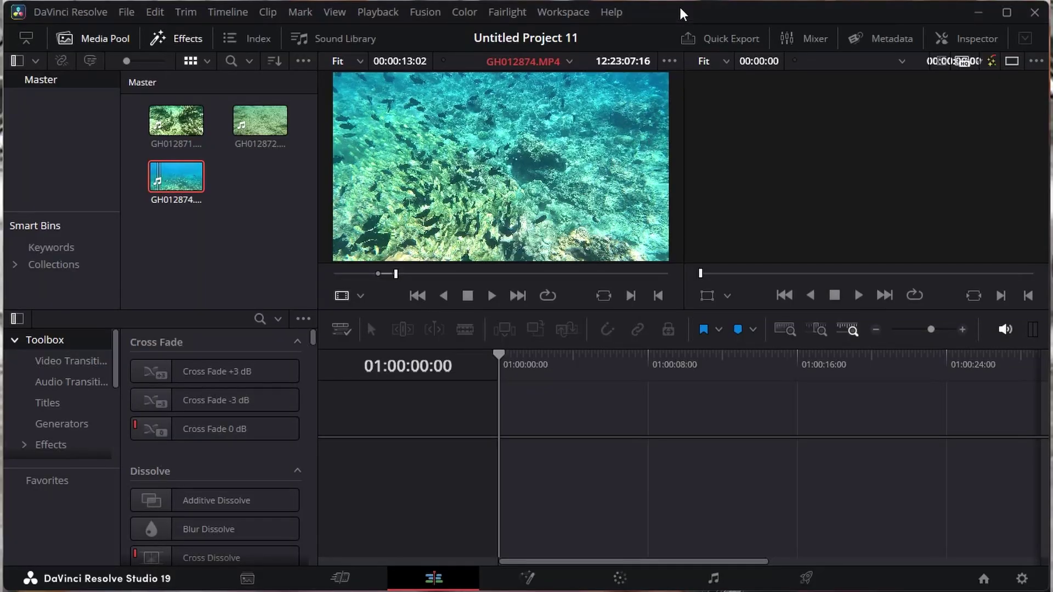
pyautogui.hotkey('shift', 'F12')
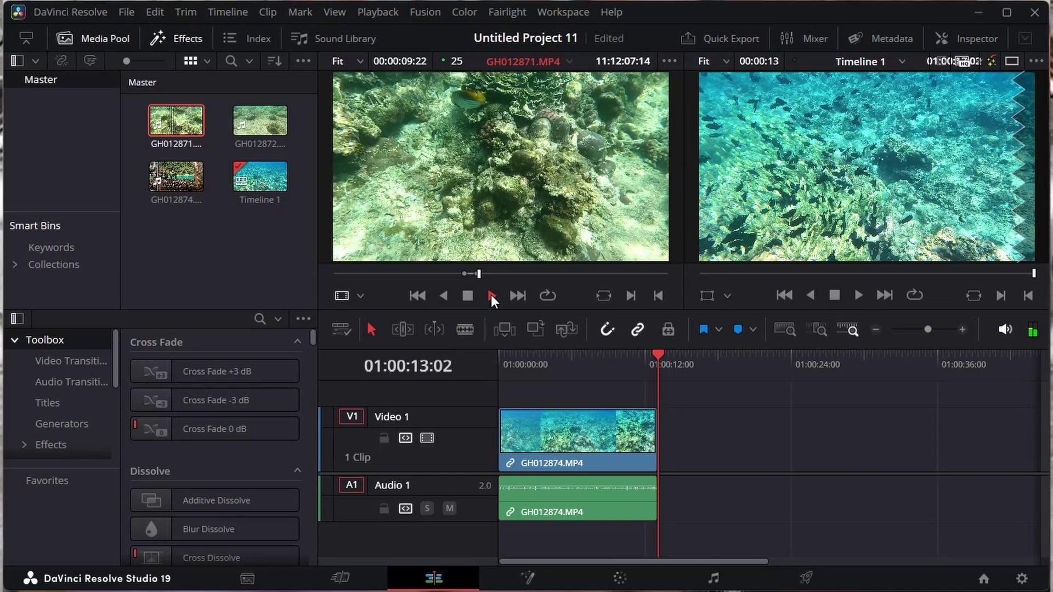
# Stop the GH012871.MP4 preview and insert its marked section into the timeline after the GH012874.MP4 clip
pyautogui.click(471, 298)
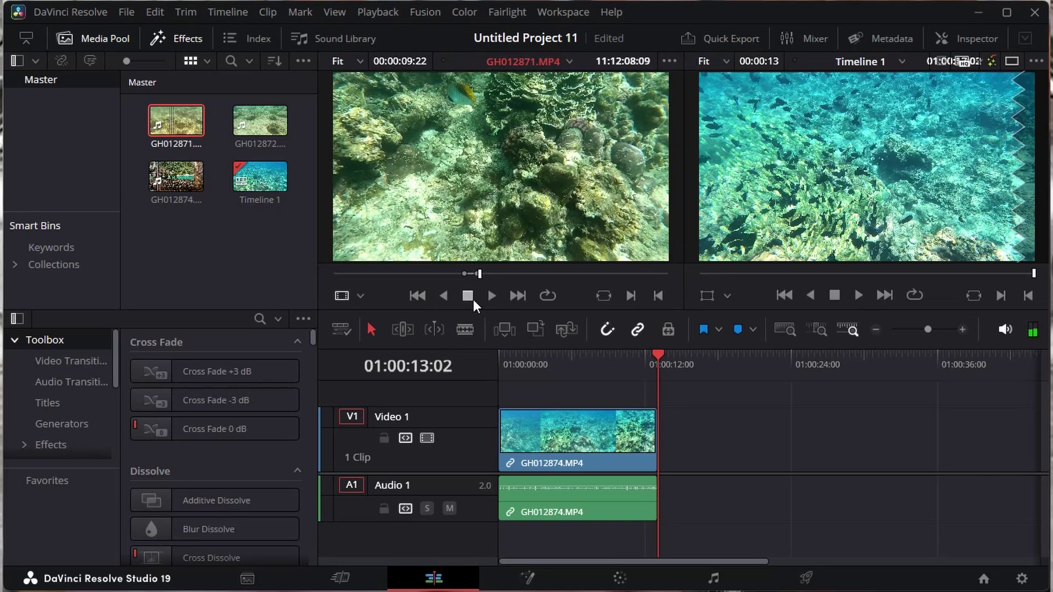
pyautogui.press('F9')
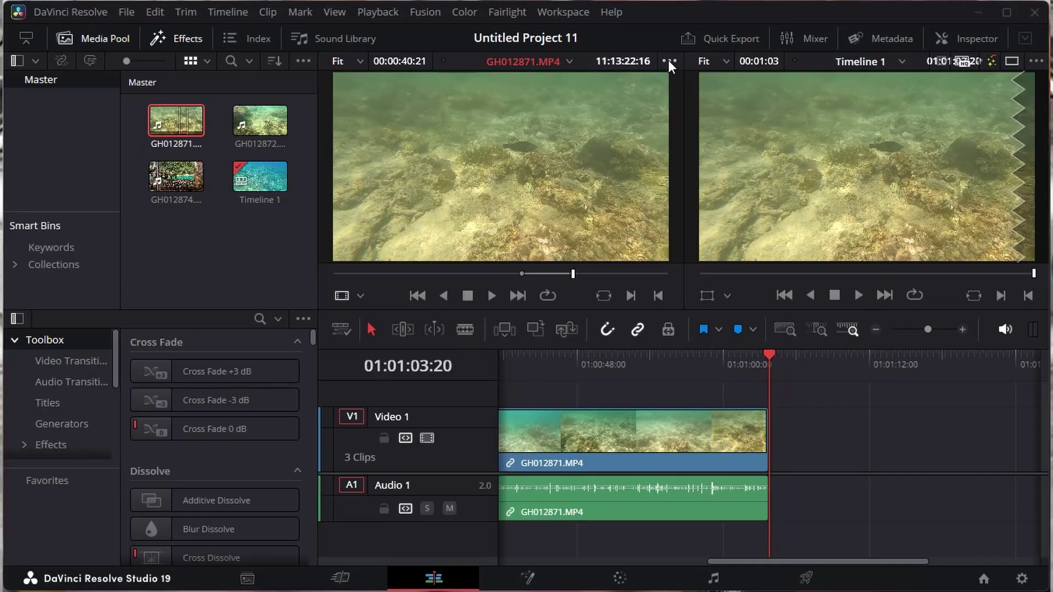
# Show the full clip audio waveform in the source viewer and play the timeline from its start
pyautogui.click(669, 60)
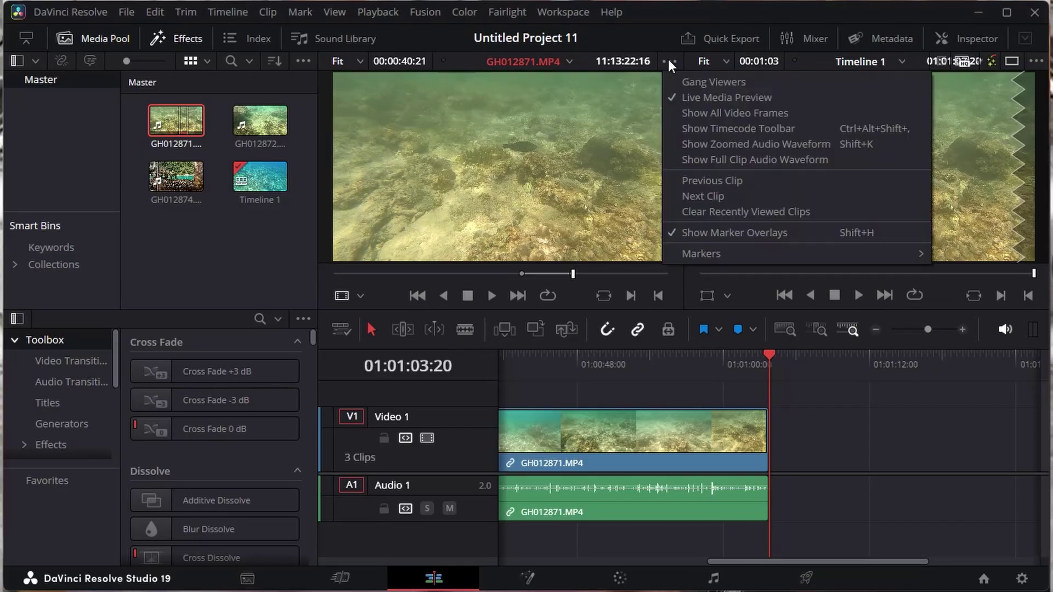
pyautogui.click(709, 159)
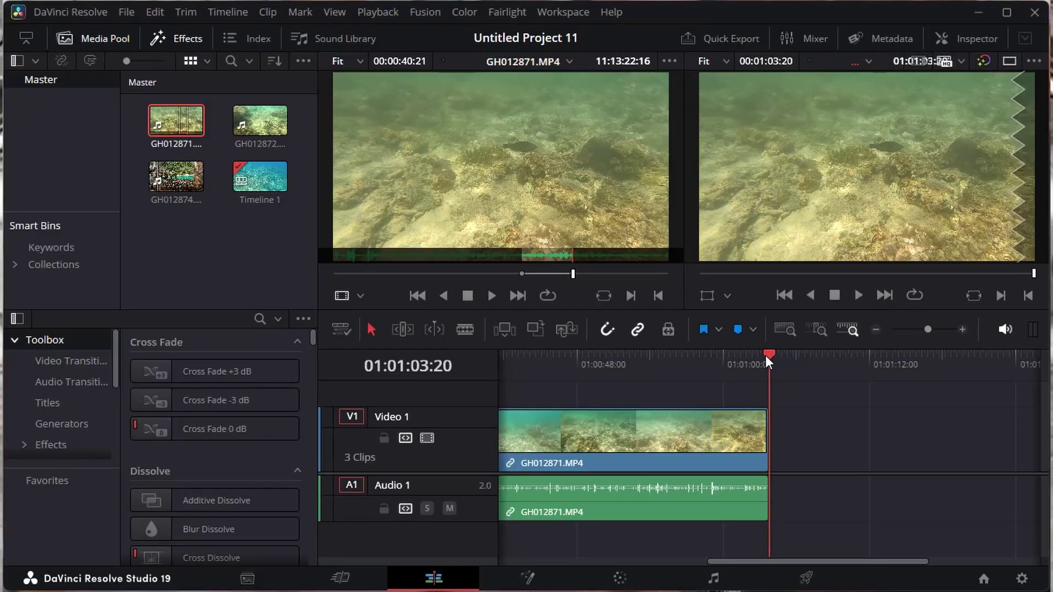
pyautogui.moveTo(765, 355); pyautogui.dragTo(482, 364)
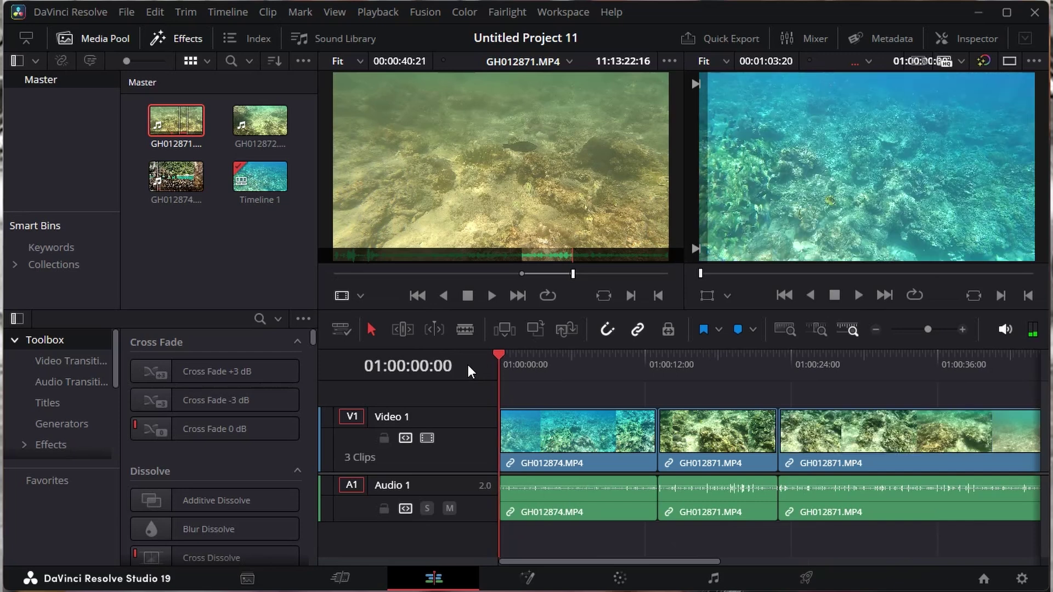
pyautogui.press('space')
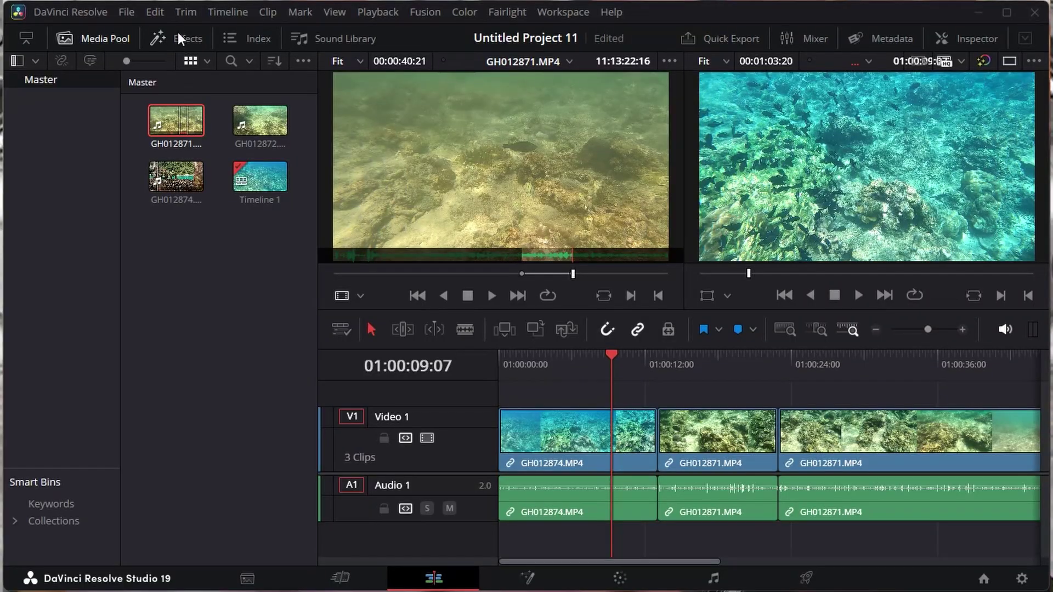
# Apply a Cross Dissolve at the cut between GH012874.MP4 and the first GH012871.MP4 clip and play it back
pyautogui.click(178, 32)
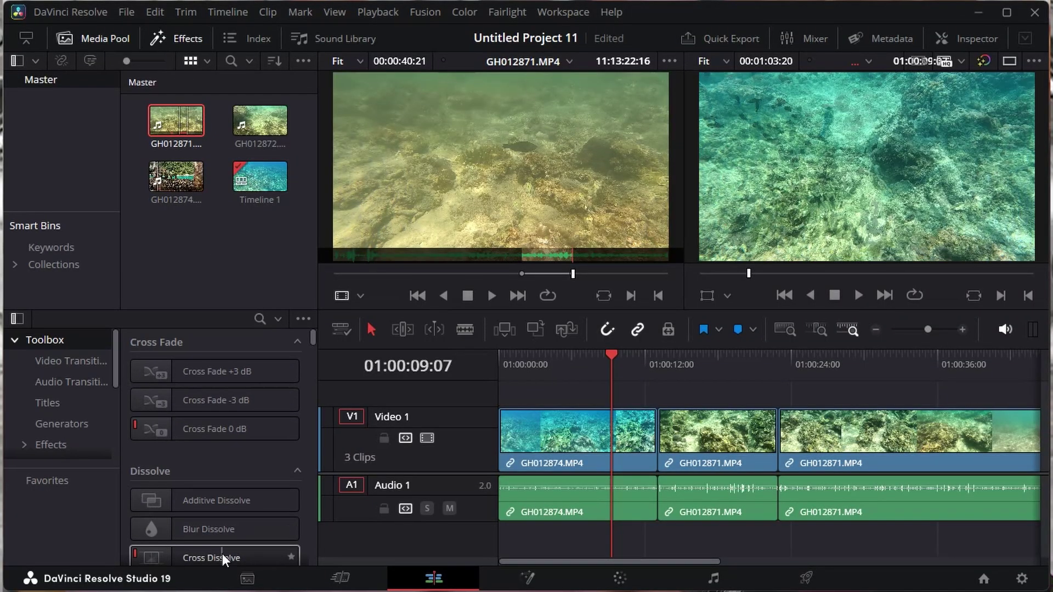
pyautogui.moveTo(222, 554); pyautogui.dragTo(671, 449)
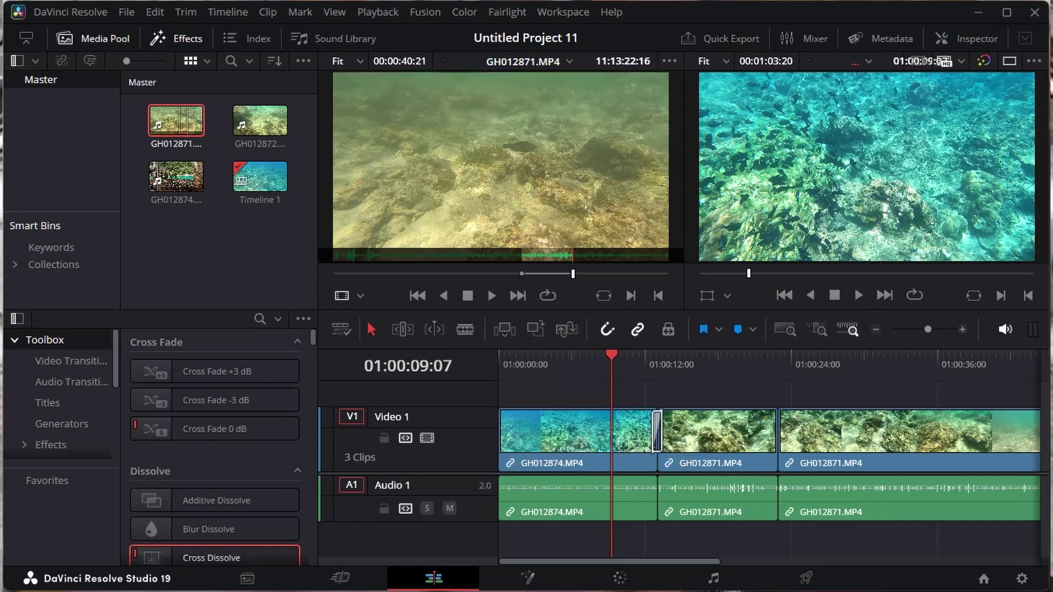
pyautogui.click(858, 295)
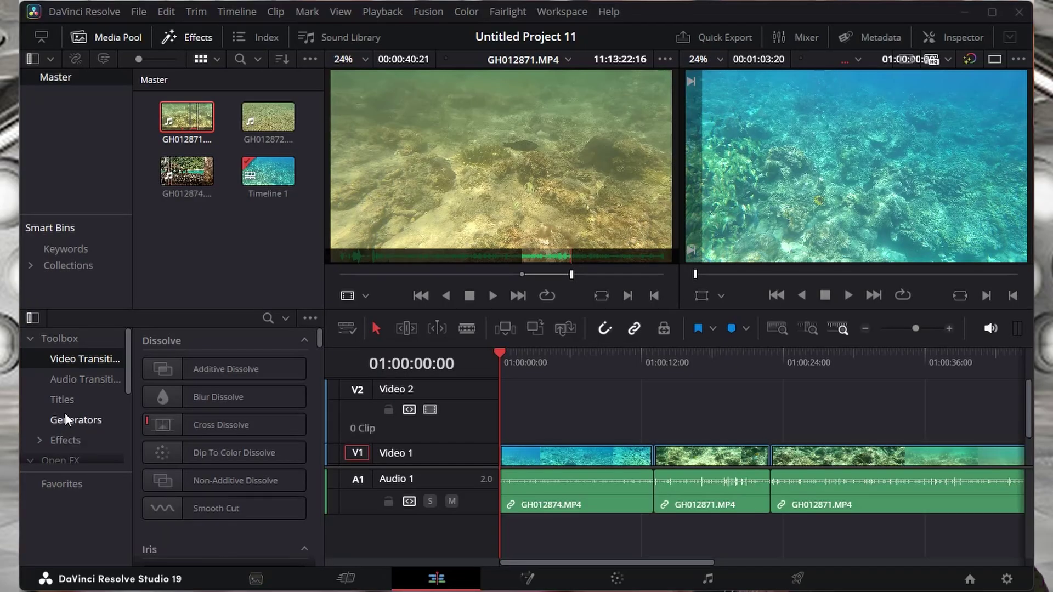
# Add a Text title on Video 2 at the start of the timeline and set its wording to "Snorkelling trip"
pyautogui.click(62, 399)
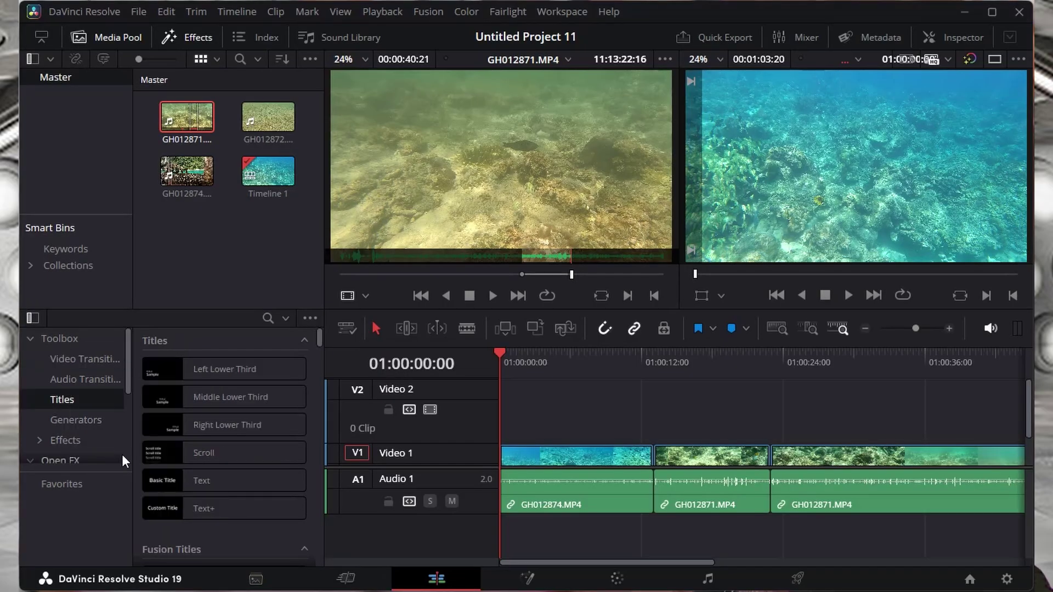
pyautogui.moveTo(200, 483); pyautogui.dragTo(499, 419)
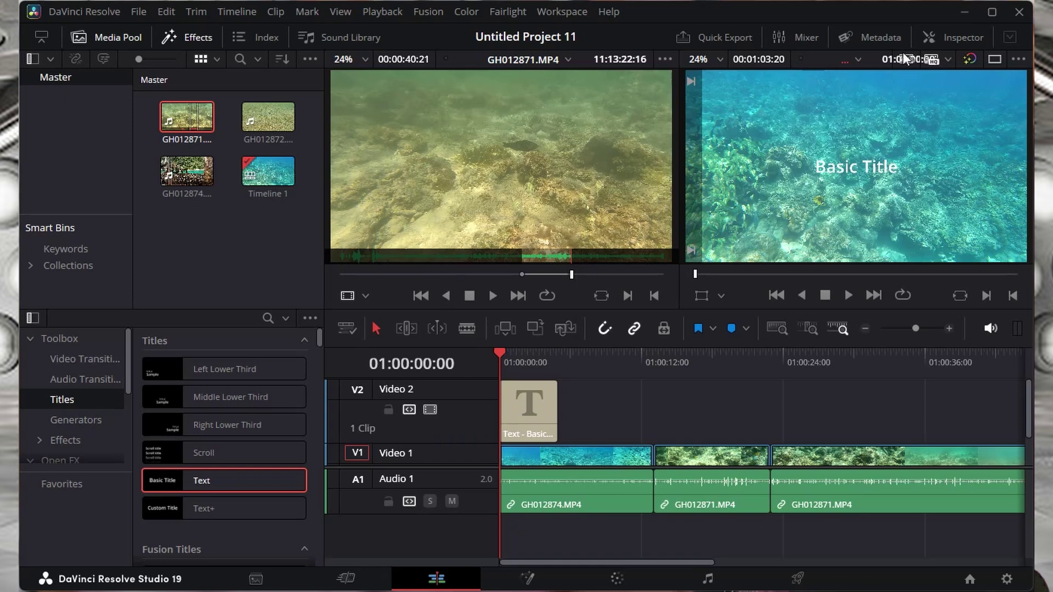
pyautogui.click(961, 36)
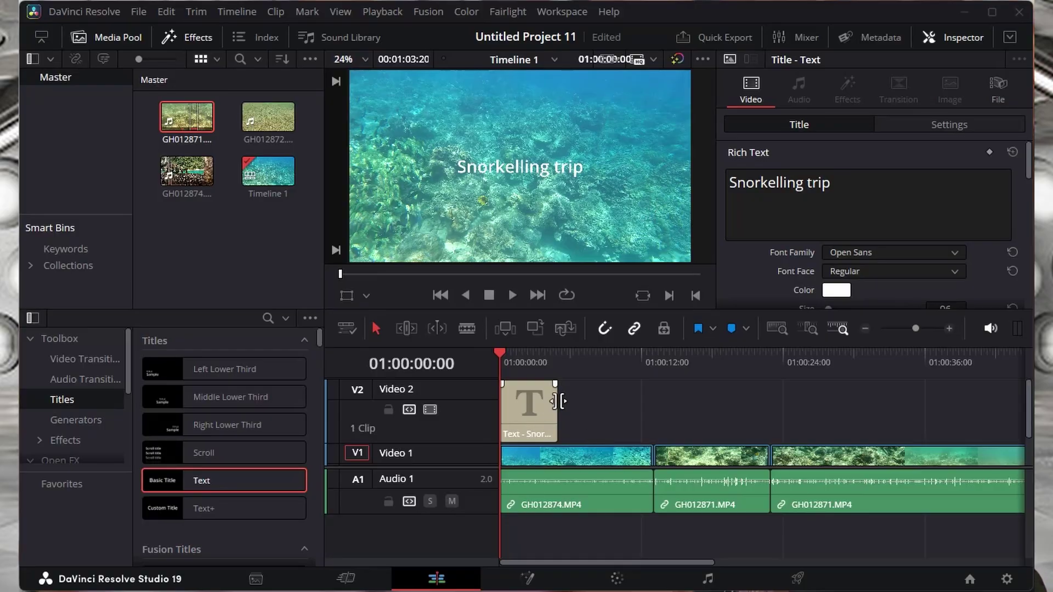
# Extend the "Snorkelling trip" title on Video 2 over all three clips to about 01:00:57 and check it at earlier frames
pyautogui.moveTo(558, 402); pyautogui.dragTo(1001, 420)
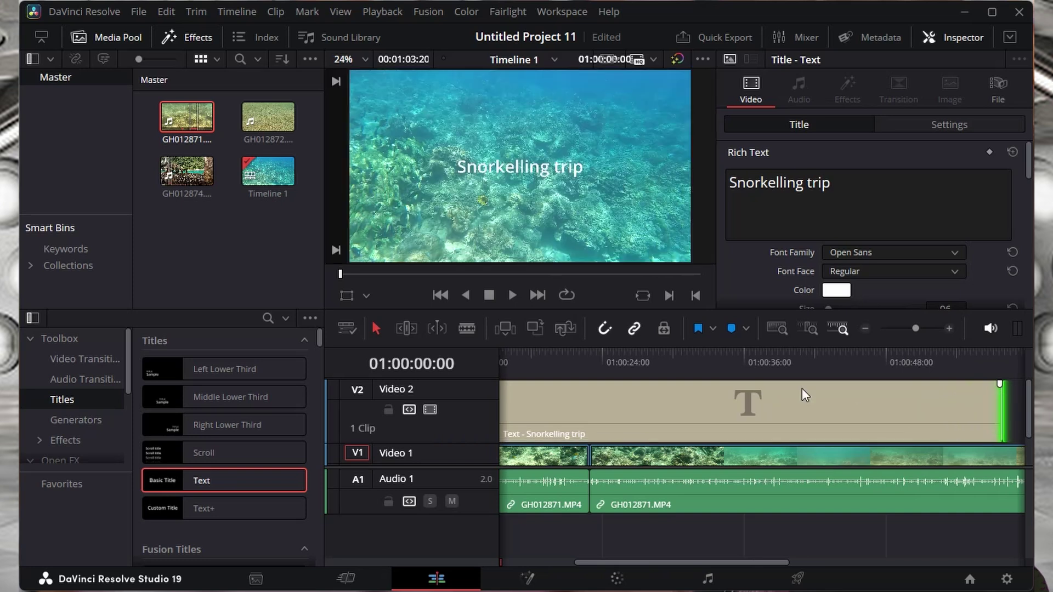
pyautogui.click(720, 358)
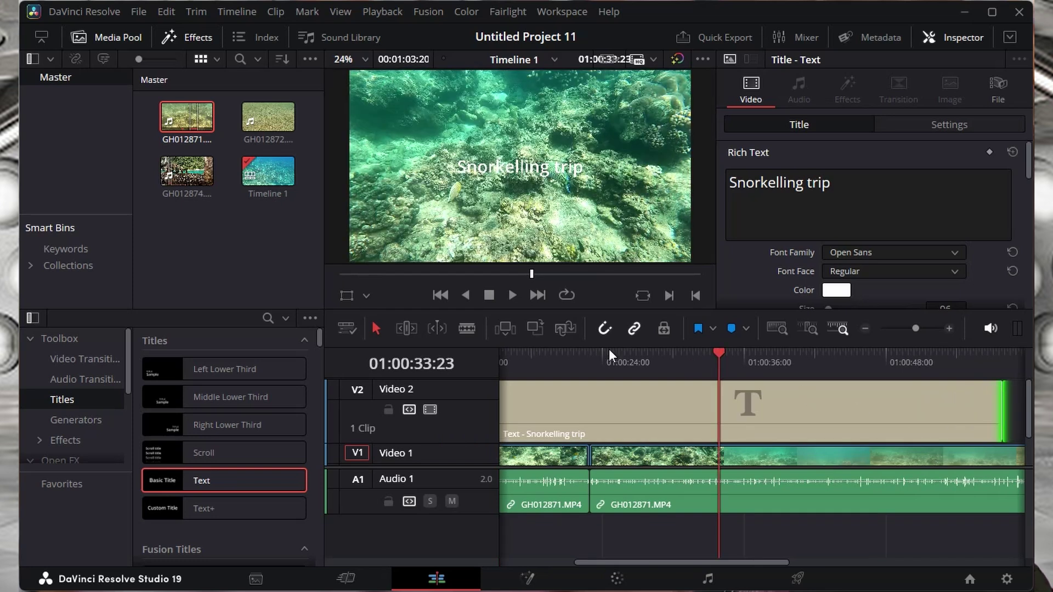
pyautogui.click(599, 364)
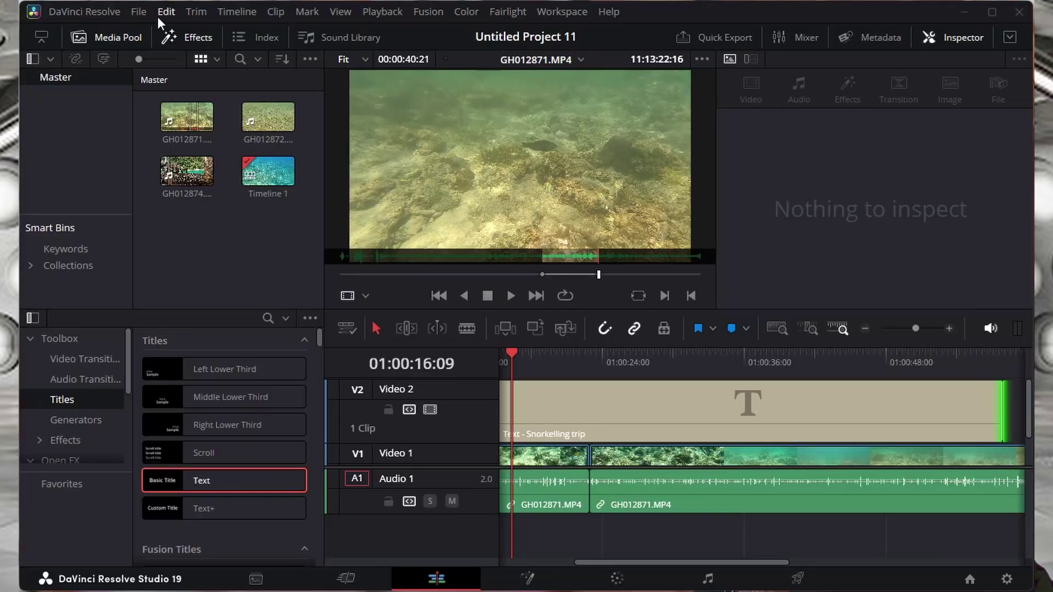
# Import the "tutorial1" MP3 audio file from the CCTV GFX folder into the media pool
pyautogui.click(138, 10)
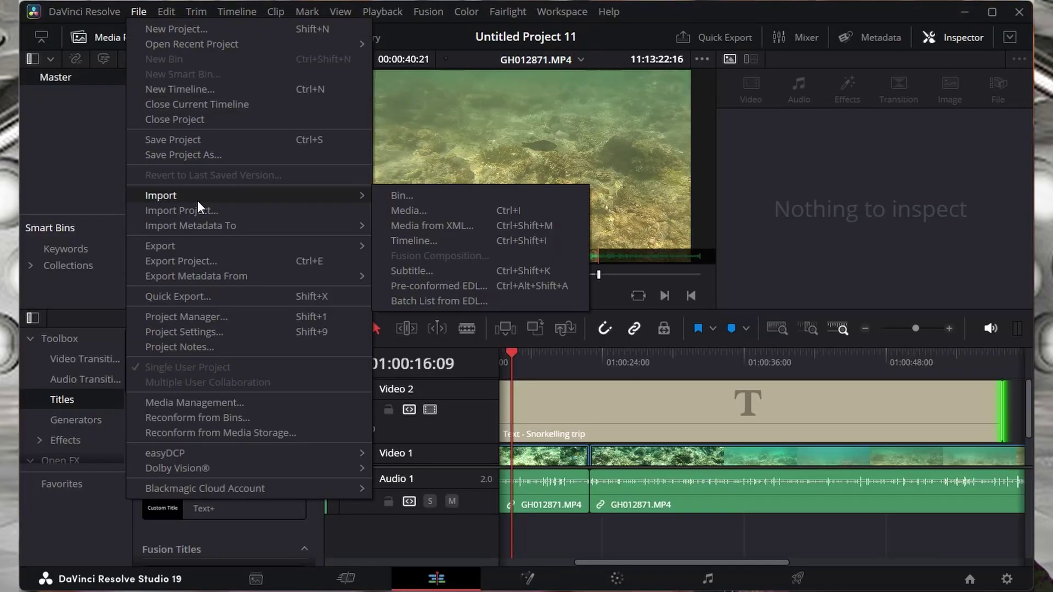
pyautogui.click(429, 213)
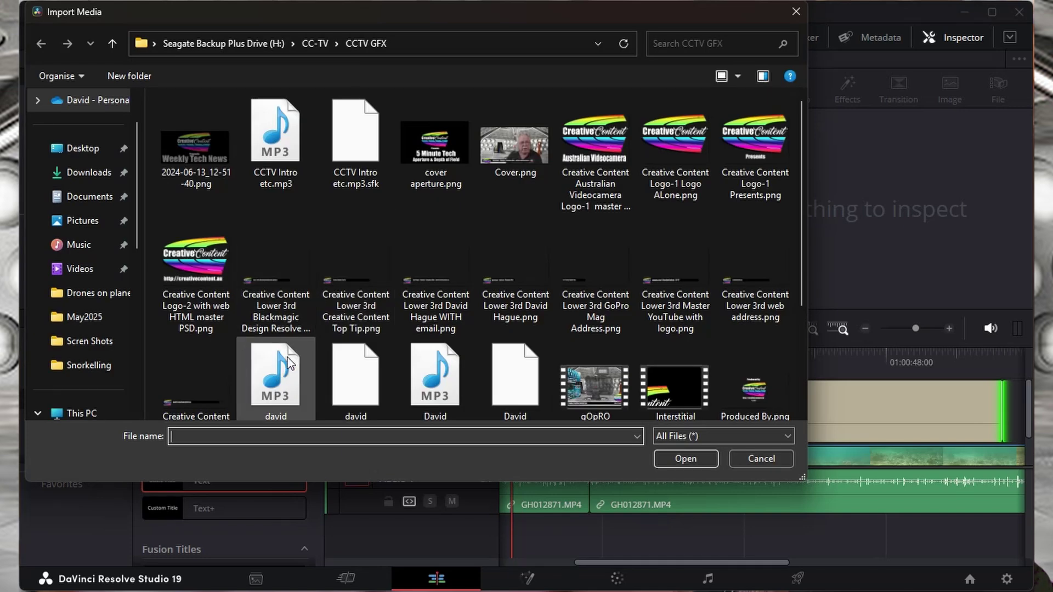
pyautogui.click(275, 381)
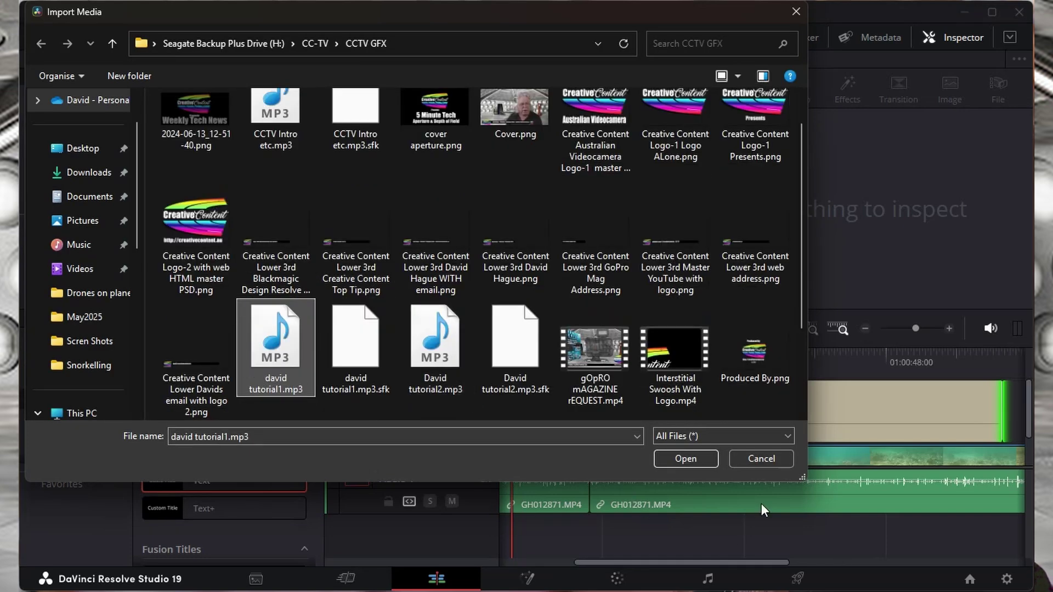
pyautogui.click(676, 456)
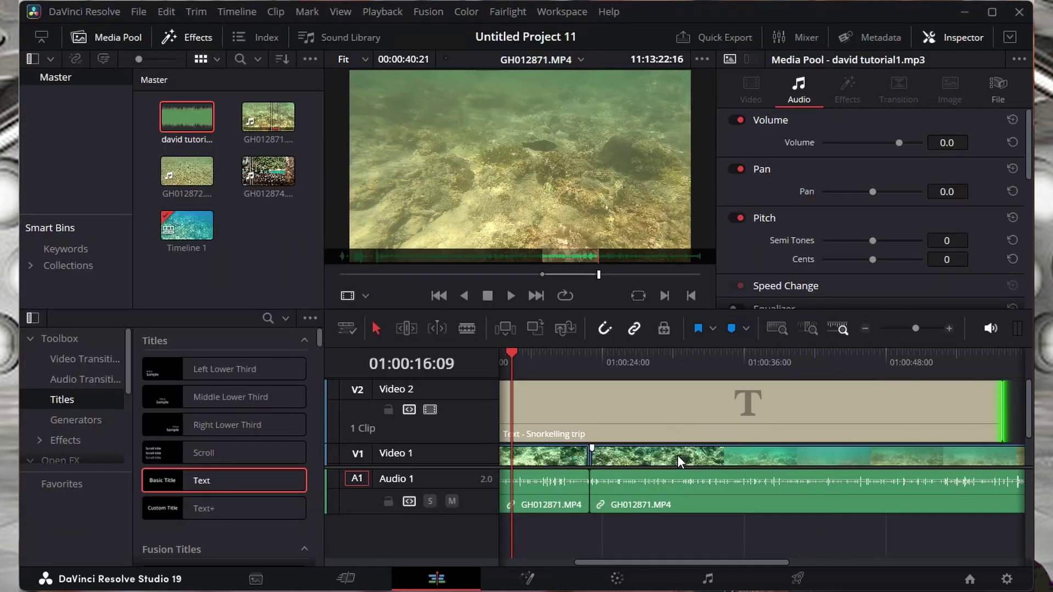